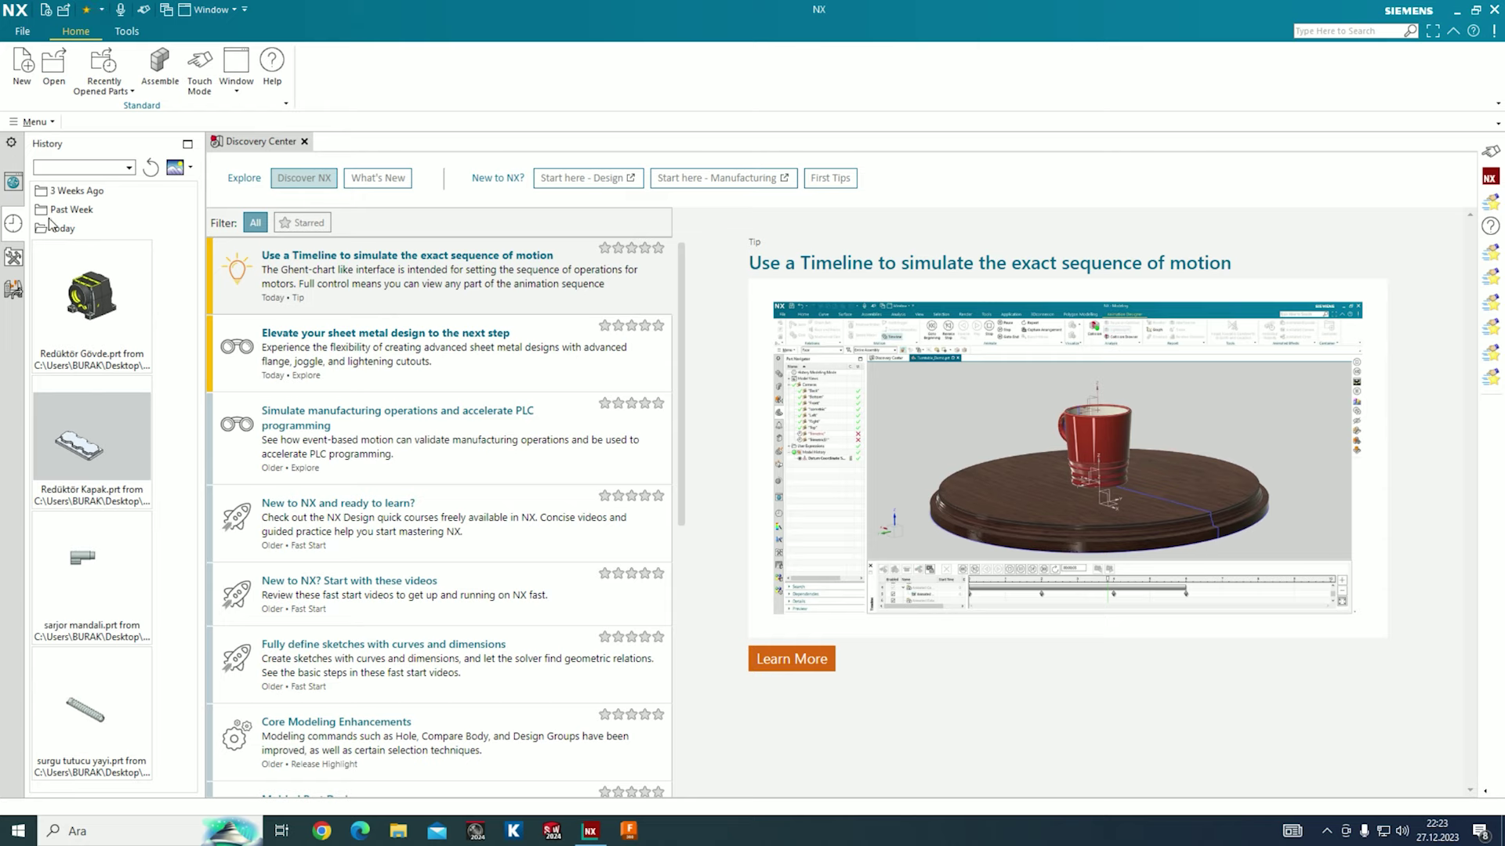
# - View the Recently Opened Parts list, close it, and bring up the main Menu
pyautogui.click(105, 74)
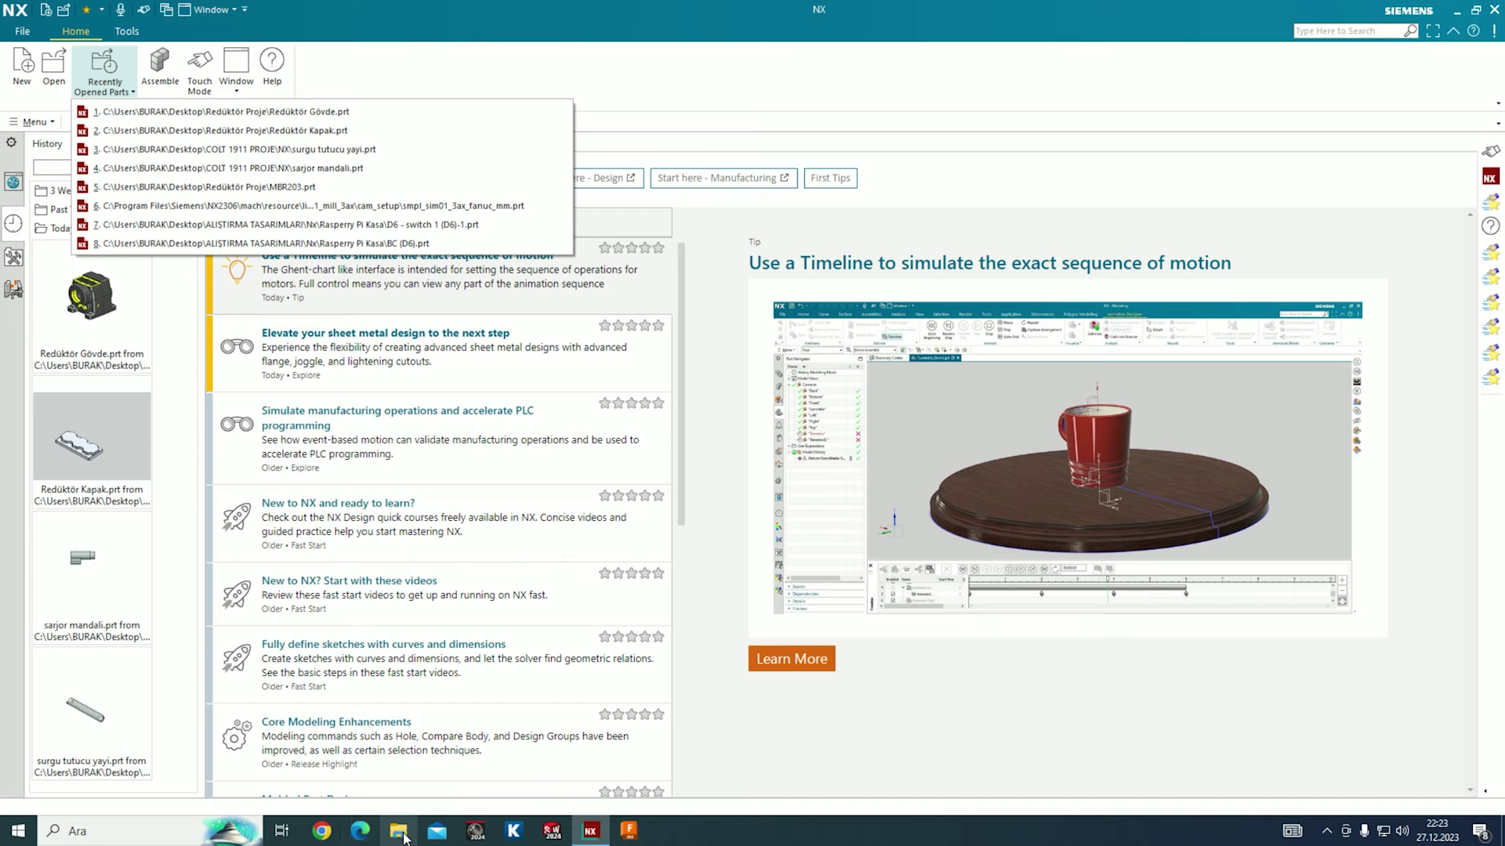
pyautogui.click(501, 61)
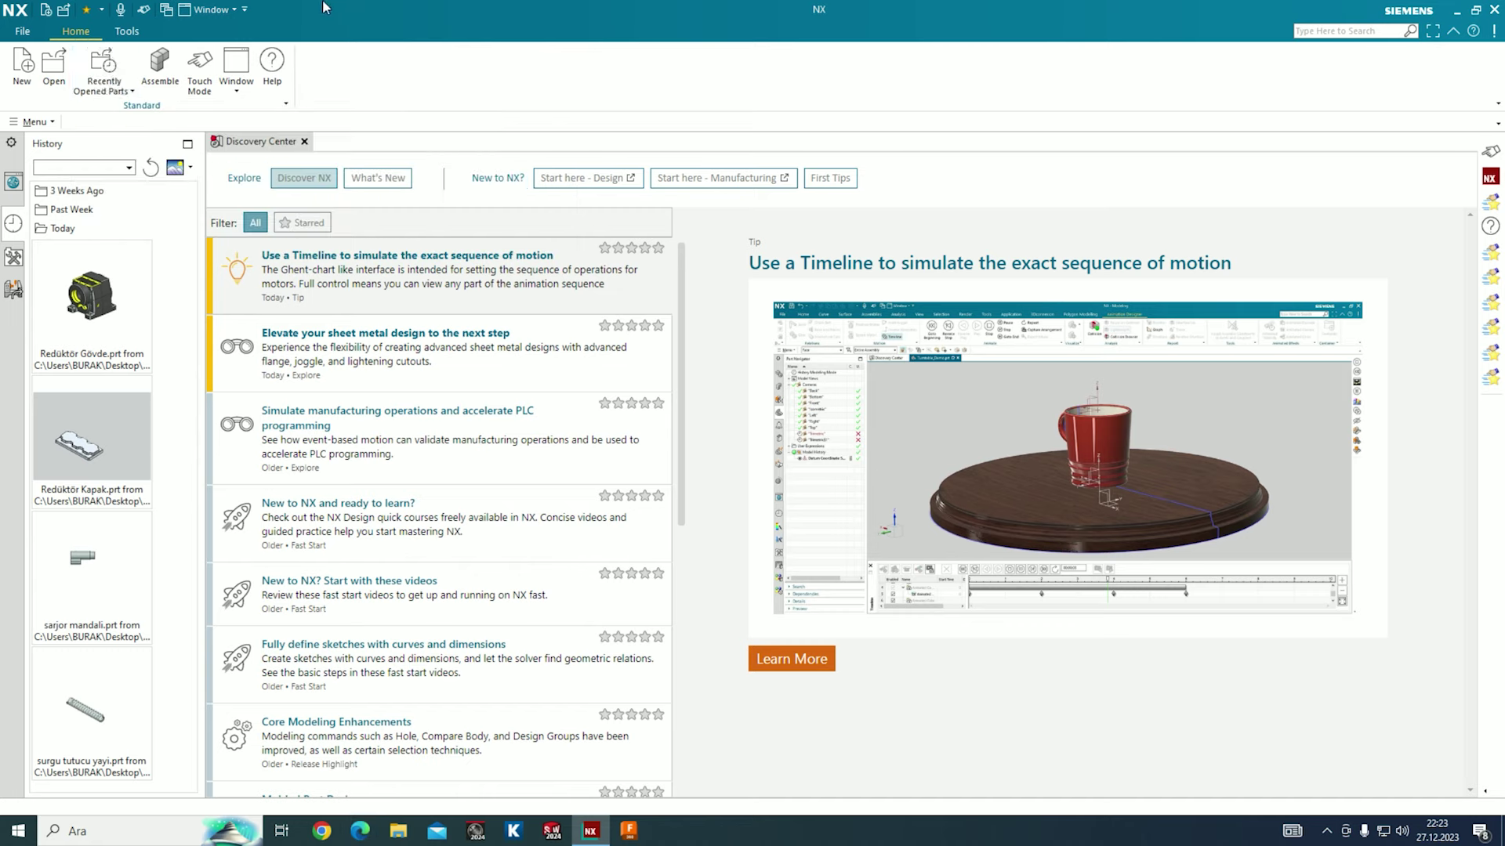
pyautogui.click(31, 123)
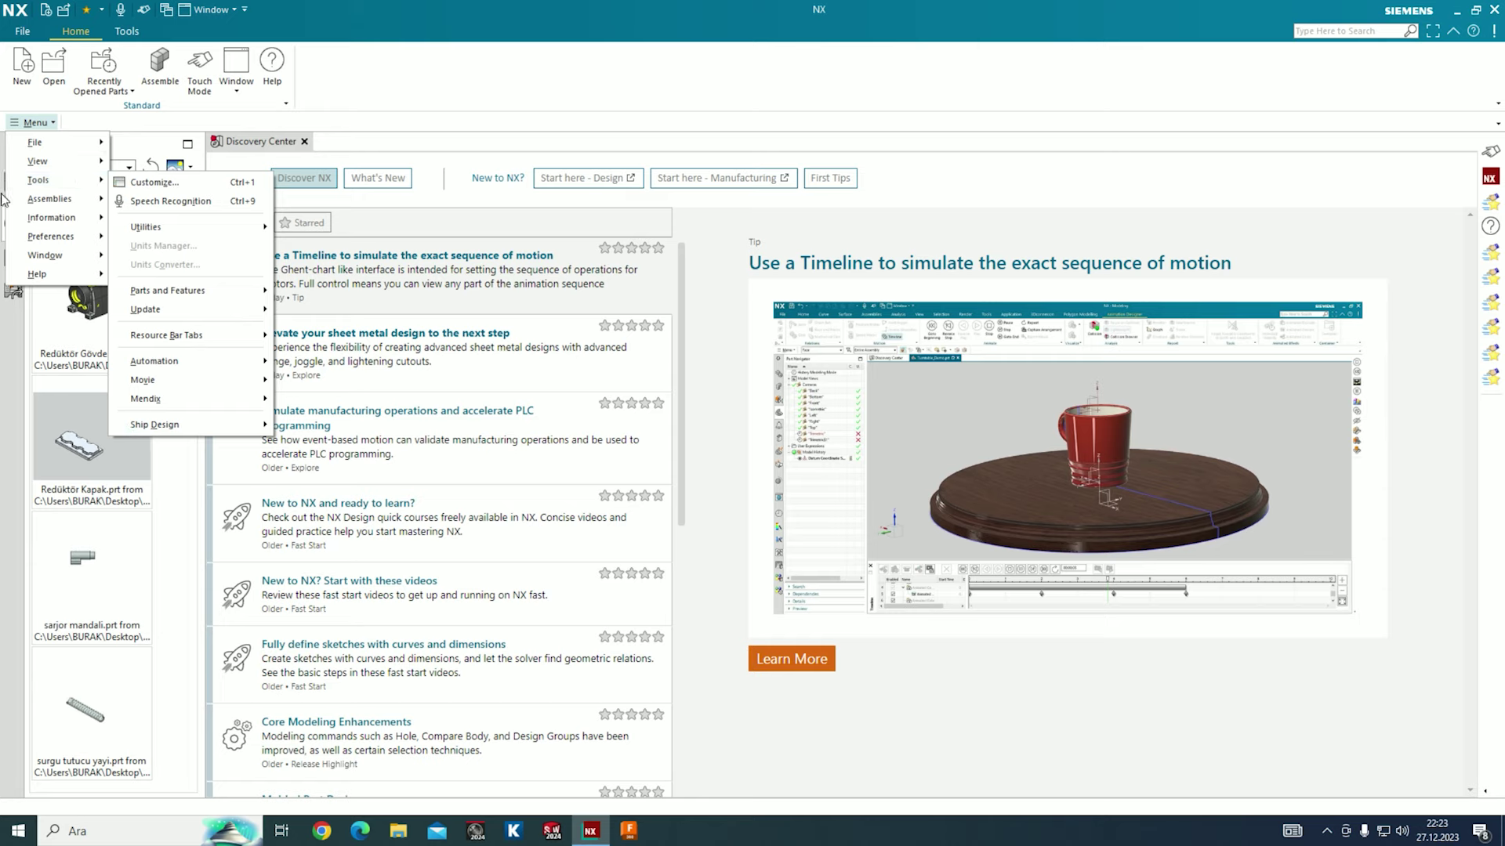
# - Close the main menu and switch the side panel between Web Browser and History twice
pyautogui.moveTo(50, 199)
pyautogui.click(413, 65)
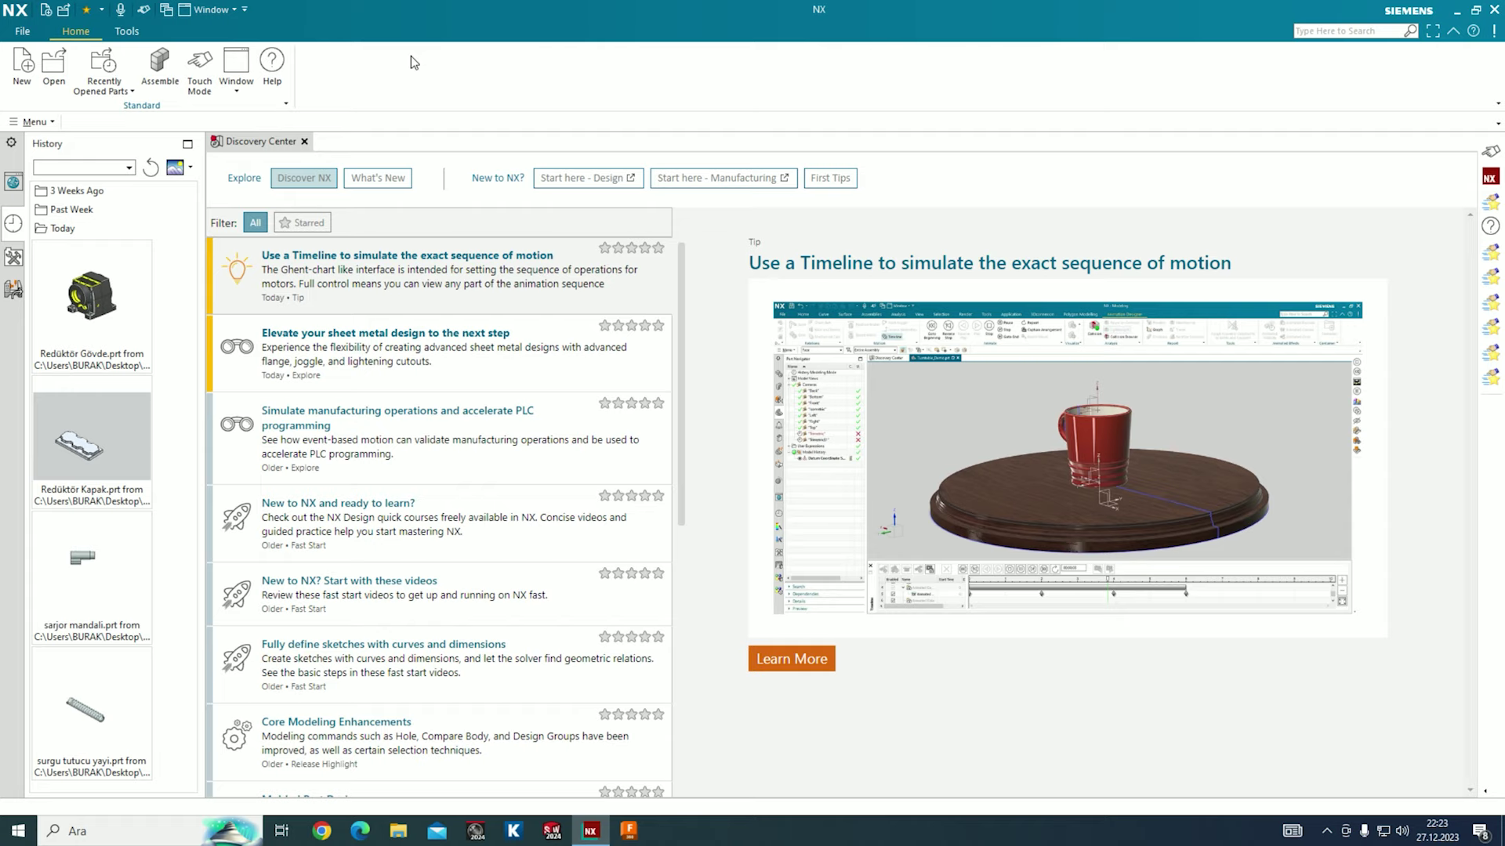
pyautogui.click(13, 182)
pyautogui.click(13, 224)
pyautogui.click(13, 184)
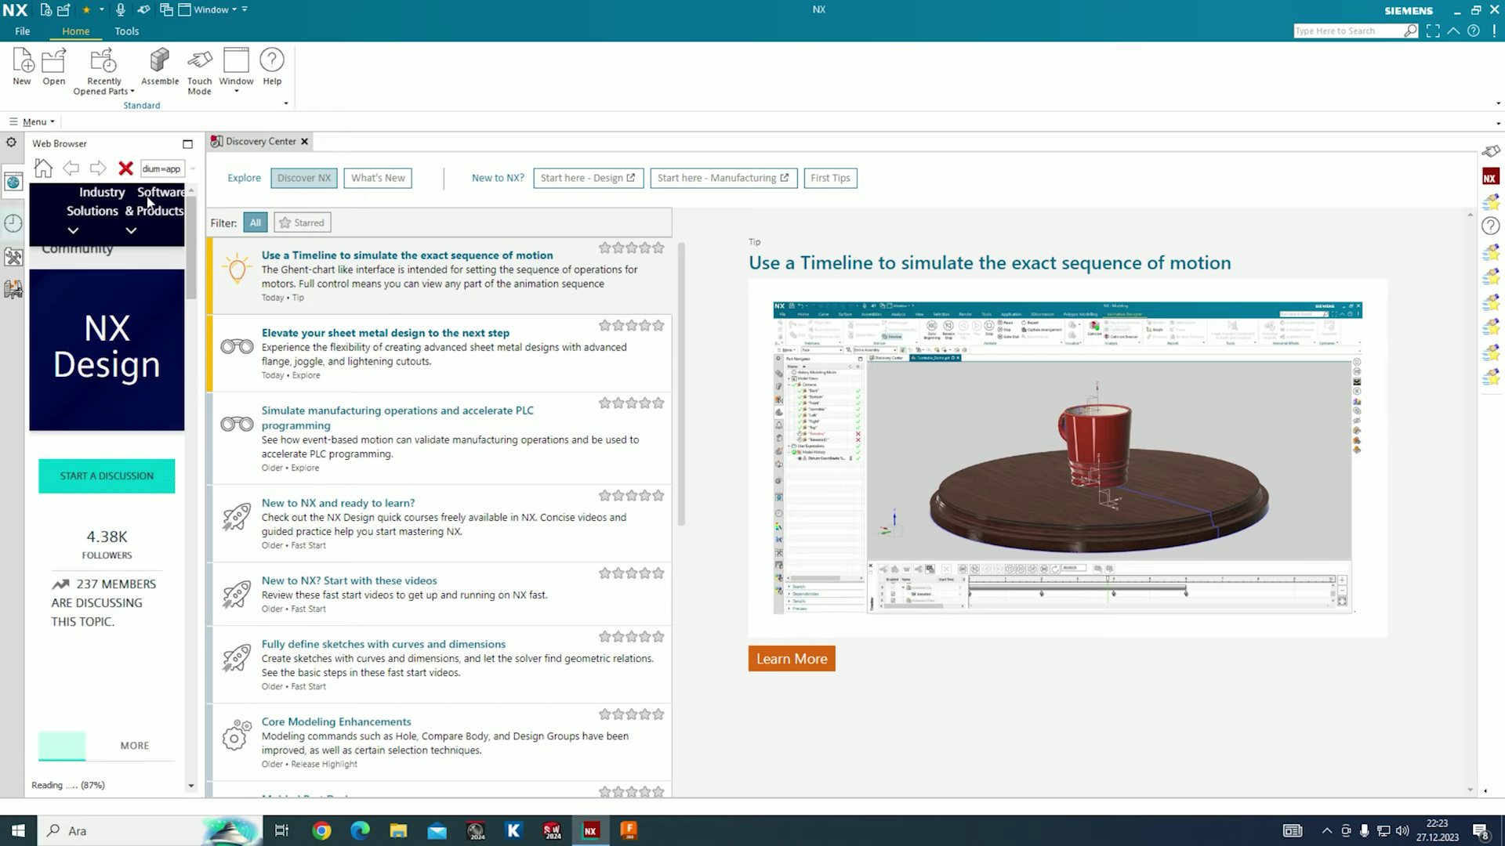
pyautogui.click(13, 223)
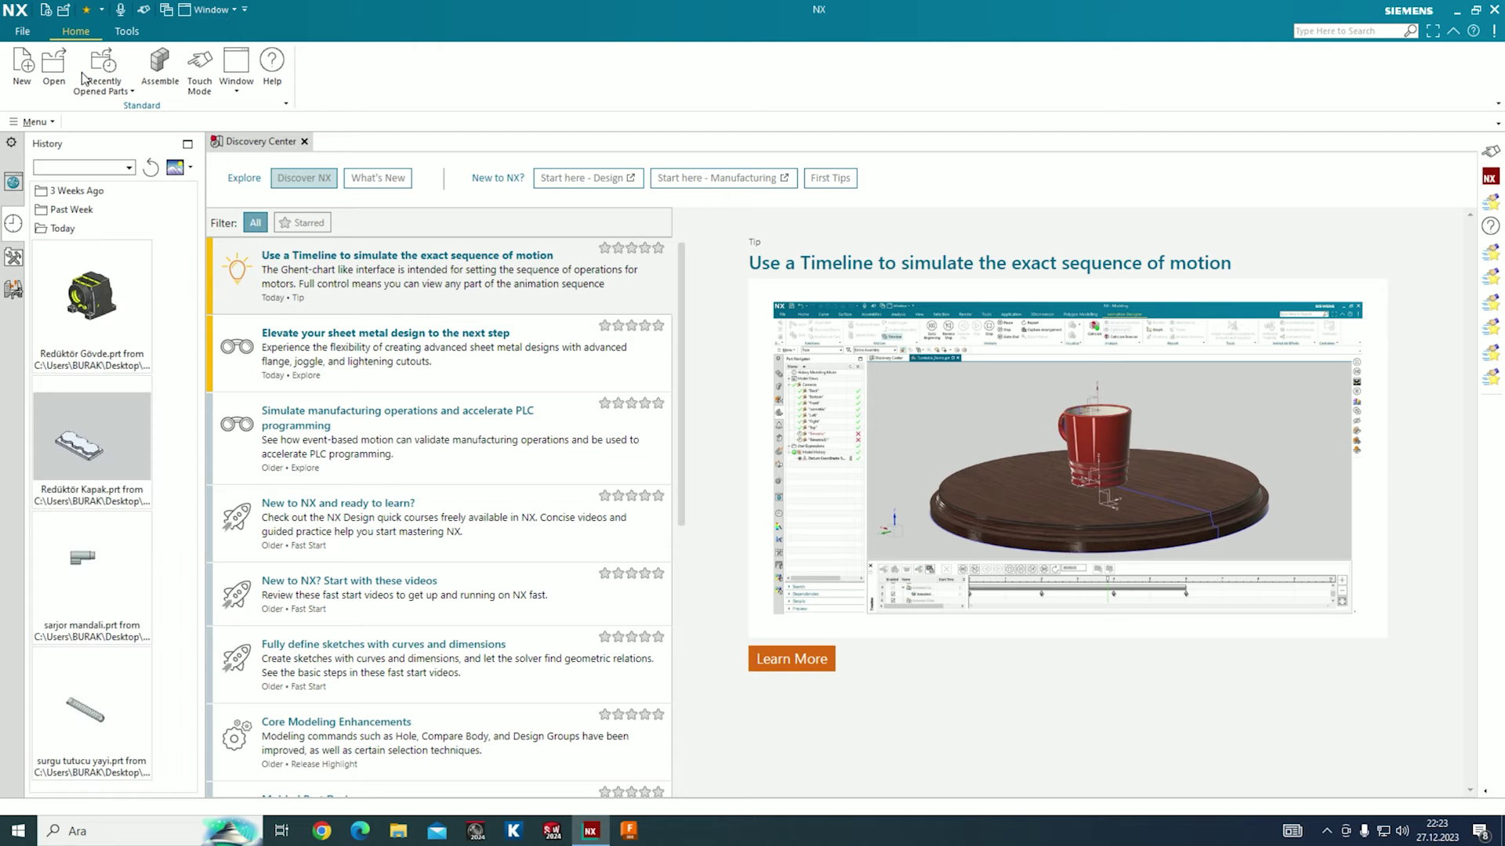
# - Expand the 3 Weeks Ago, Past Week and Today history folders, then show Roles
pyautogui.click(118, 167)
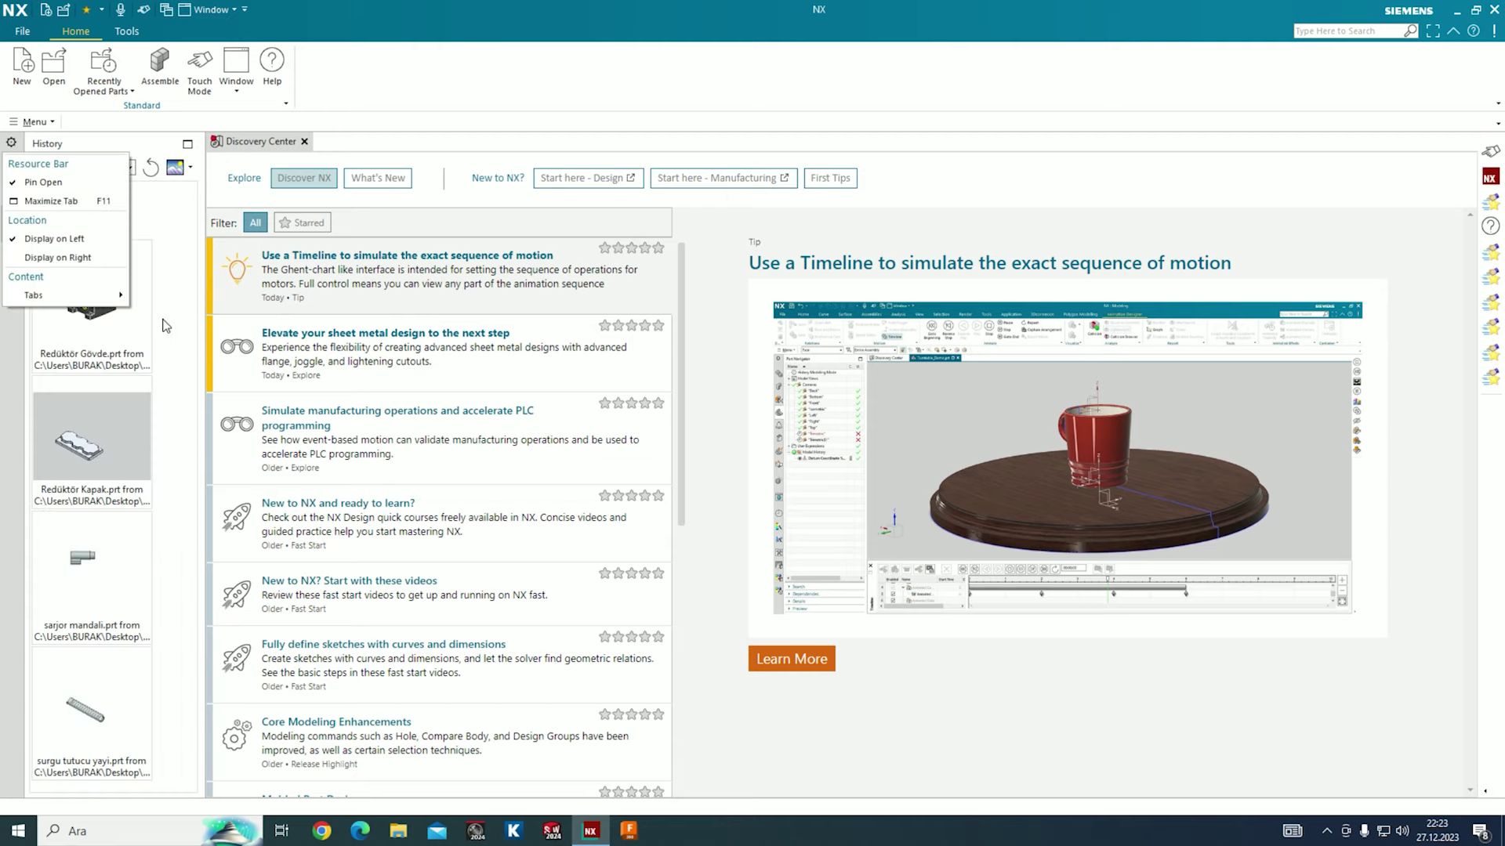
pyautogui.click(176, 299)
pyautogui.click(57, 193)
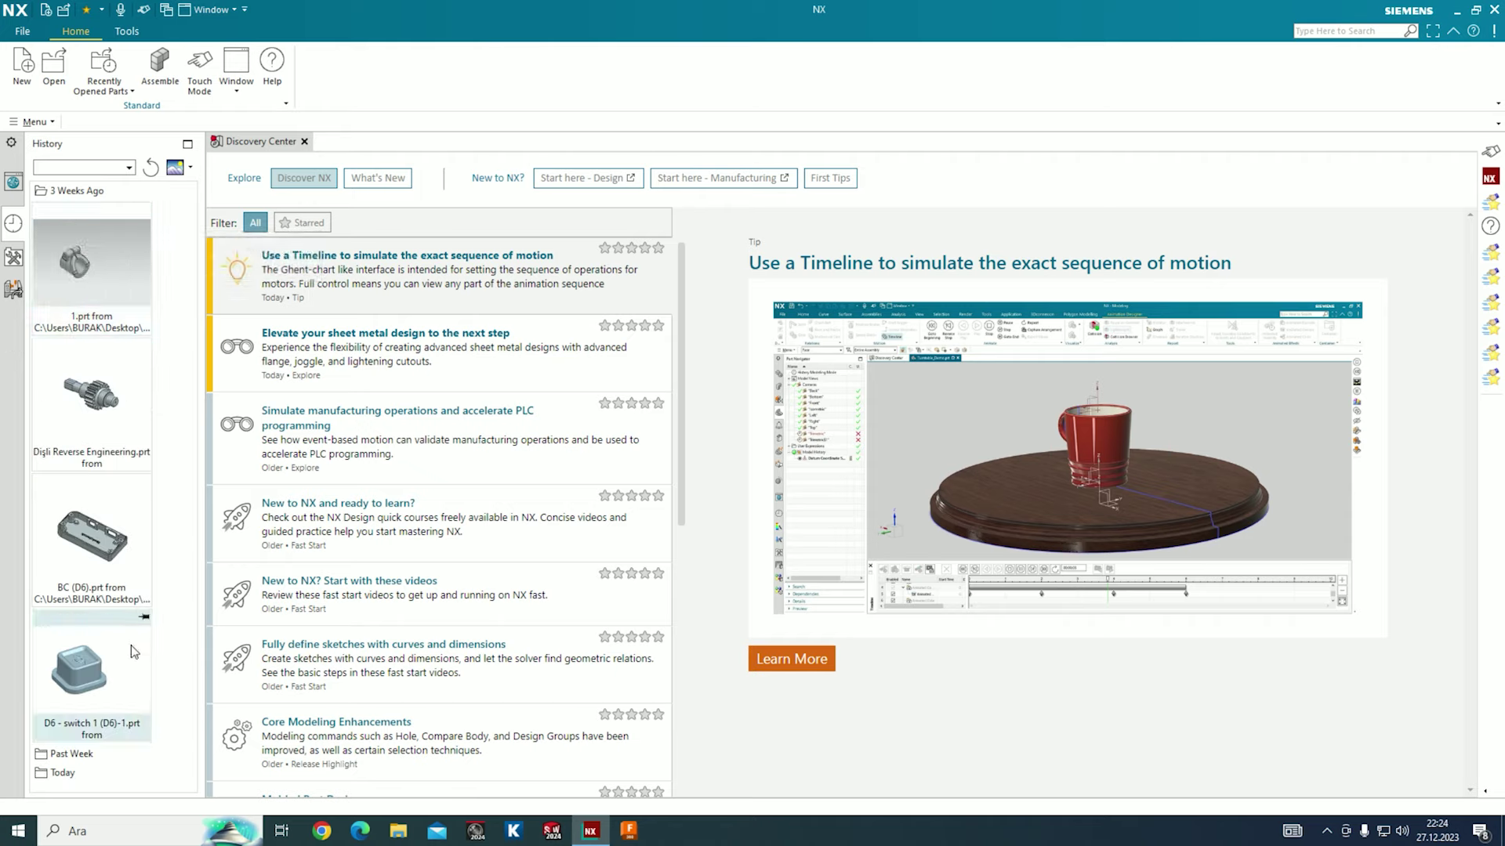
pyautogui.click(58, 192)
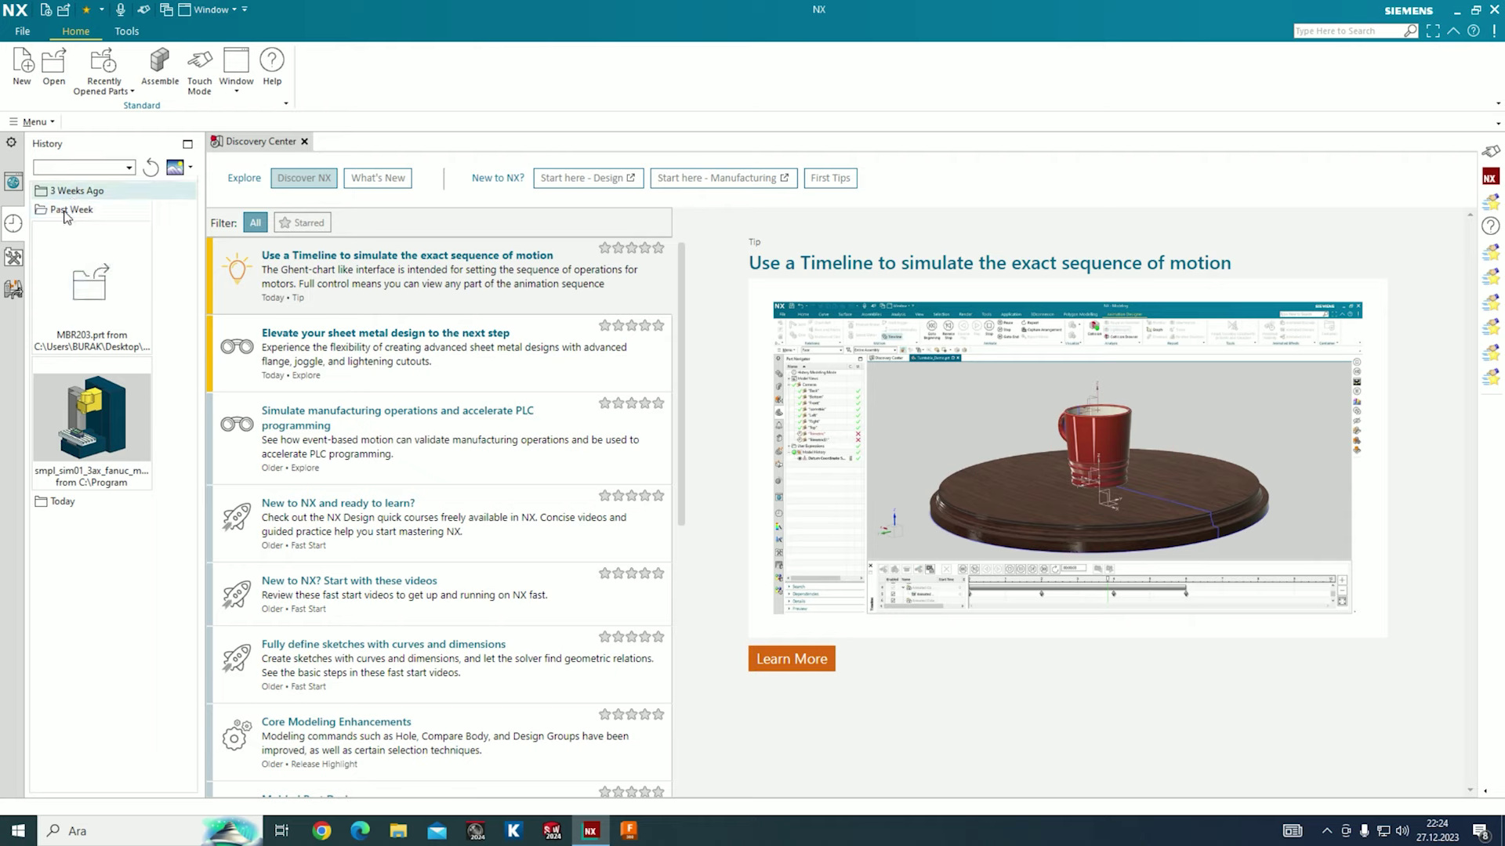
pyautogui.click(66, 210)
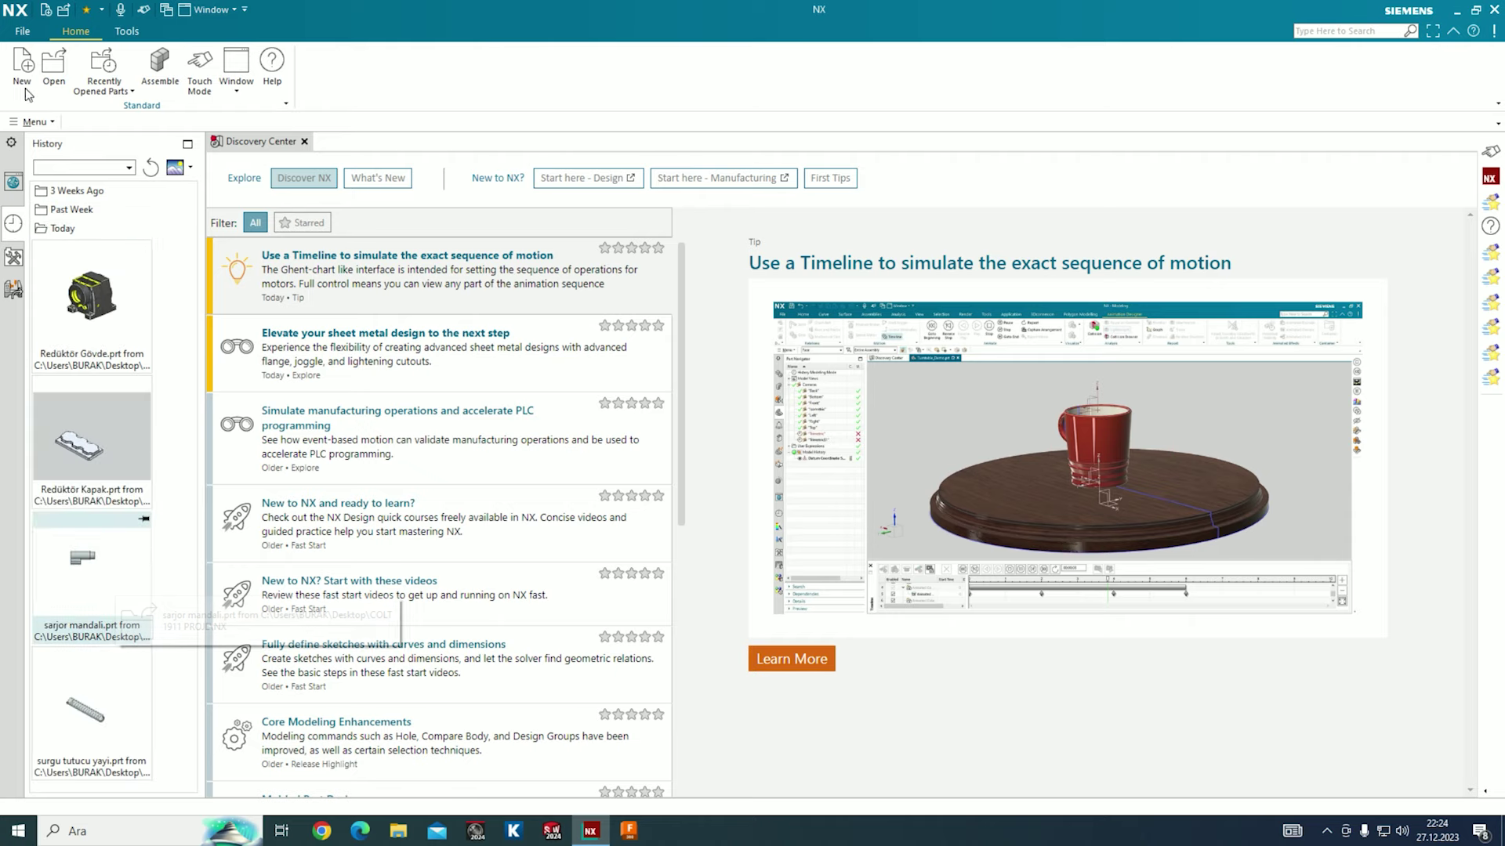
pyautogui.click(13, 256)
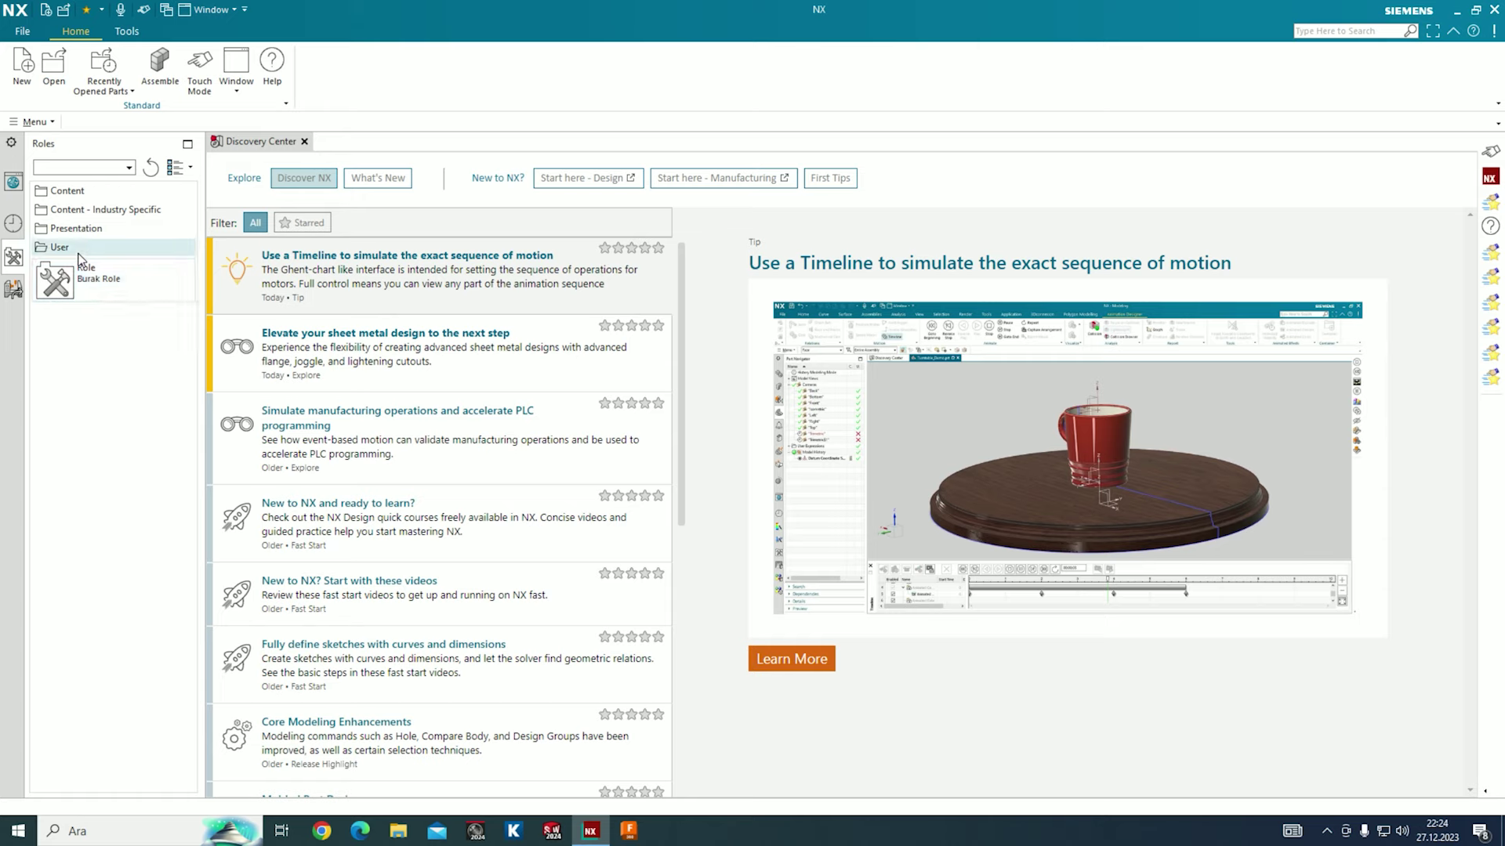
# - Show the Manufacturing Machine Samples panel, drag a sample, and switch to the Tools tab
pyautogui.click(11, 295)
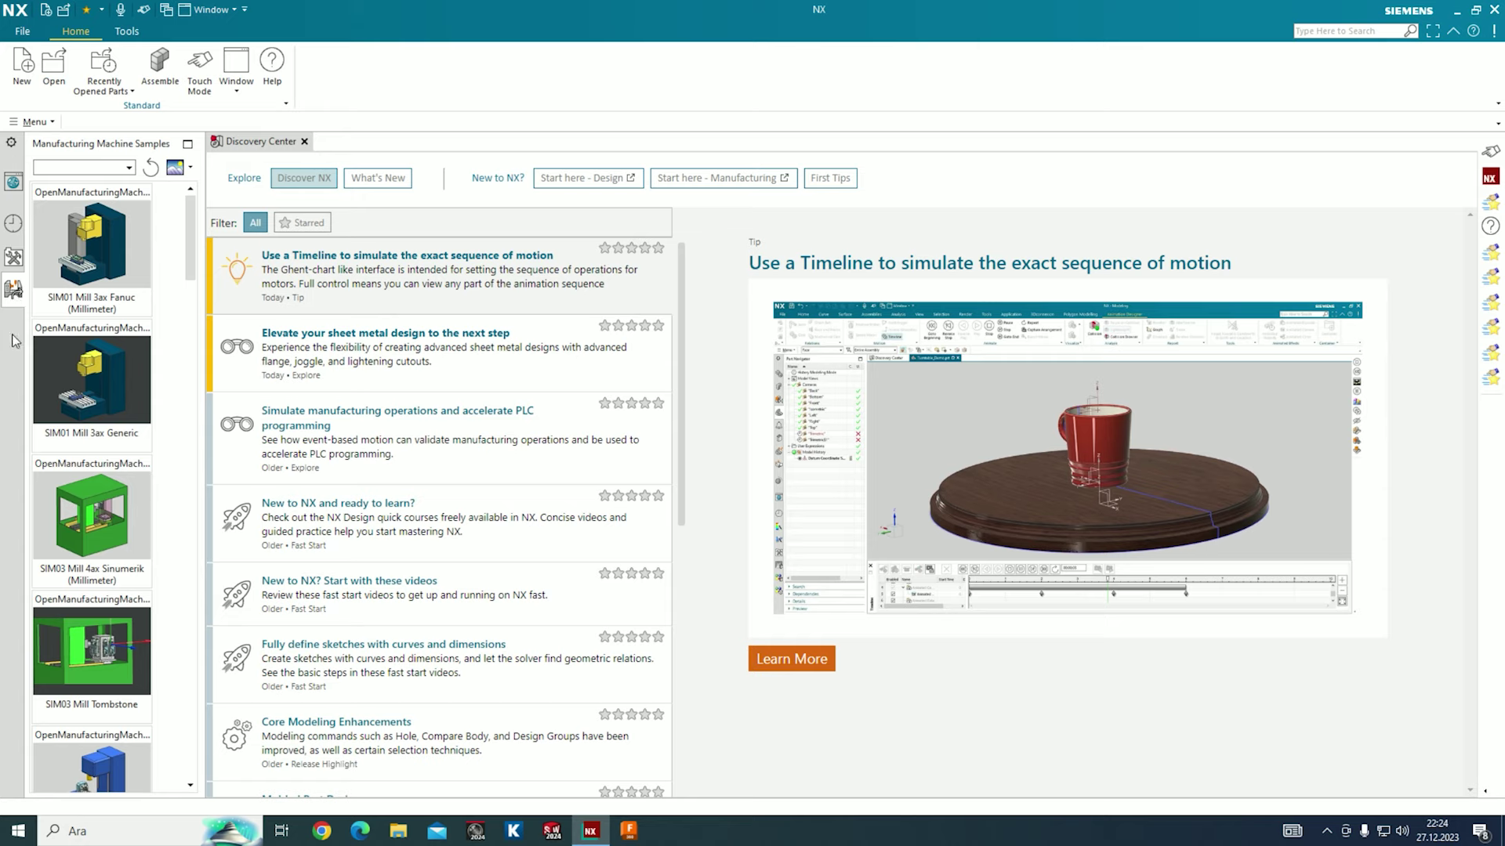
pyautogui.moveTo(92, 380); pyautogui.dragTo(134, 251)
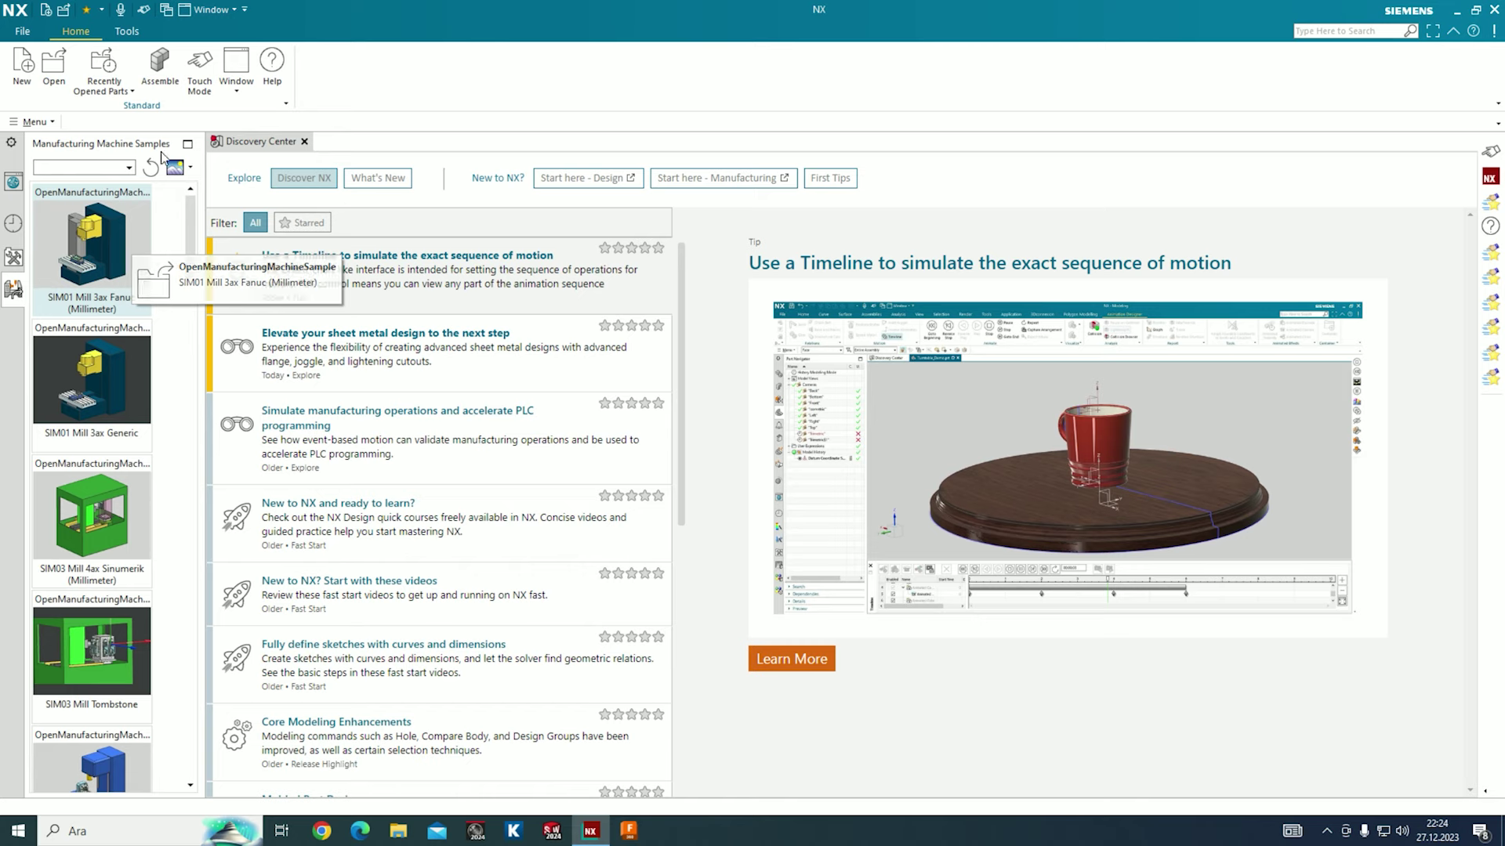
pyautogui.click(126, 31)
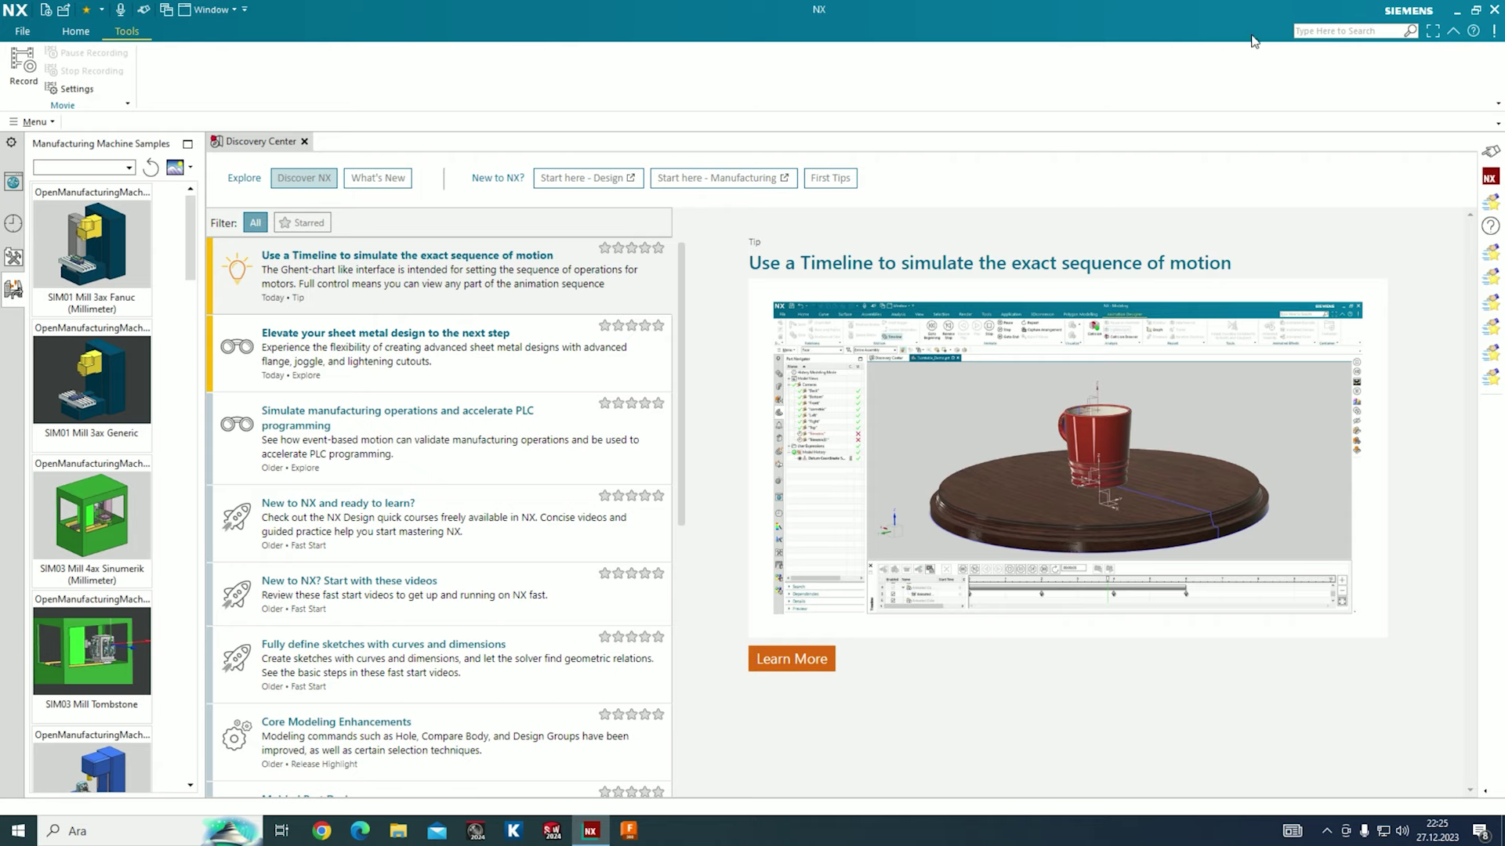
# - Enter Full Screen, minimize and restore the ribbon, exit Full Screen, and return to Home
pyautogui.click(1322, 31)
pyautogui.click(1433, 31)
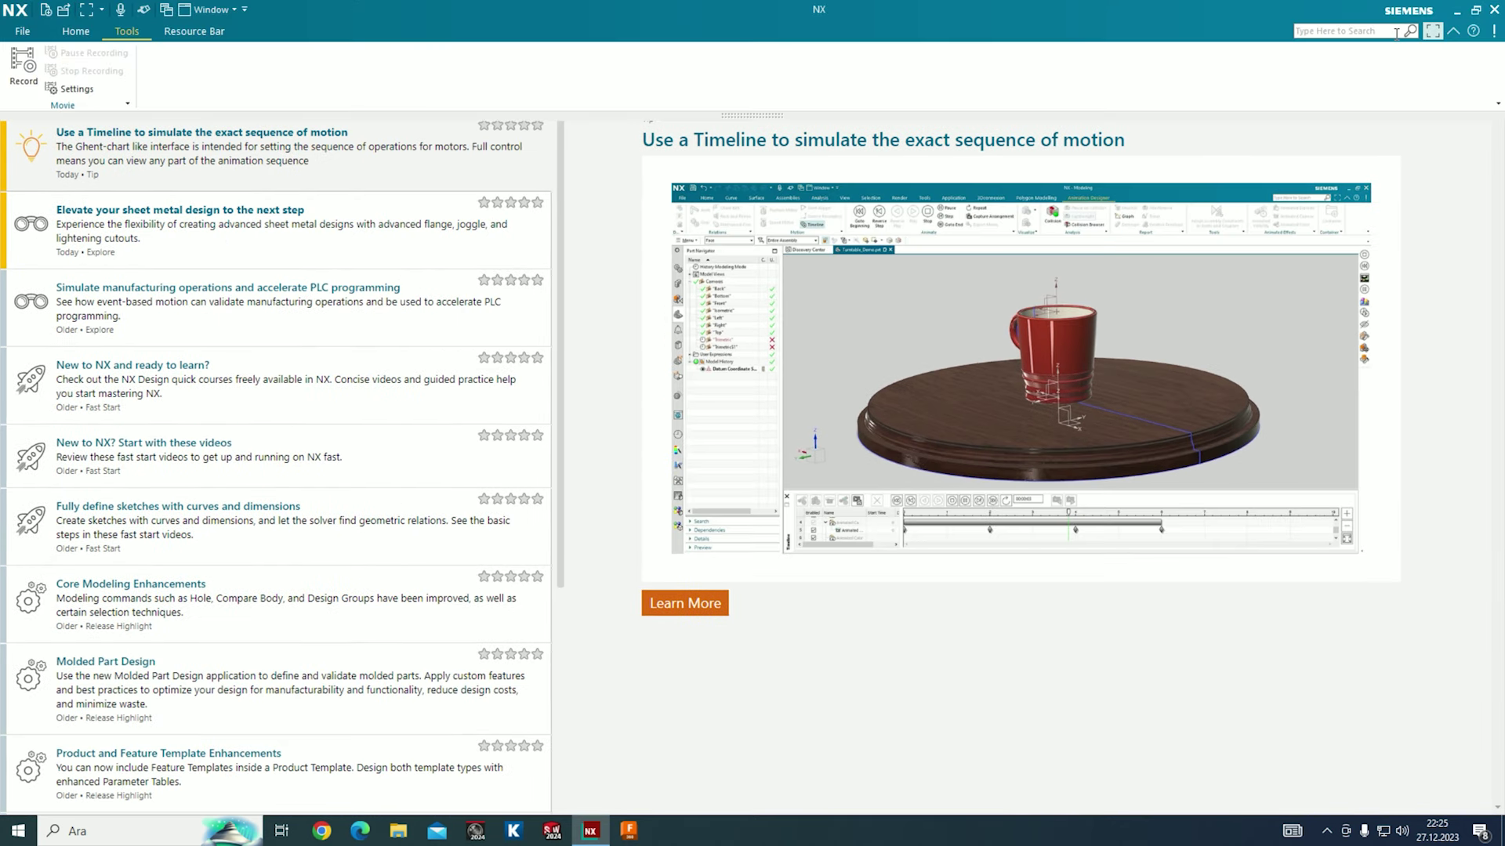
pyautogui.click(1454, 32)
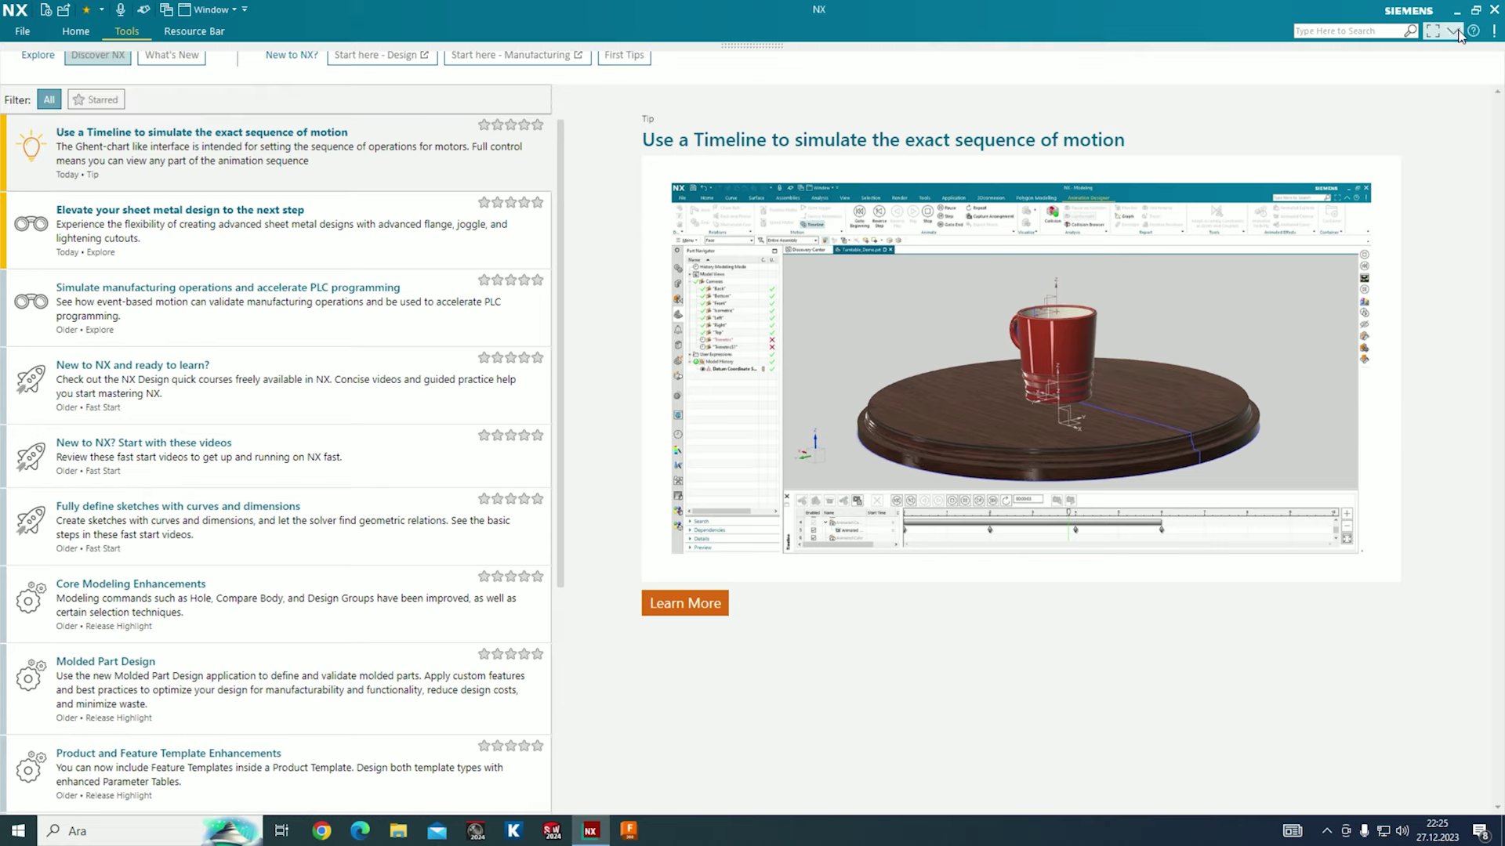
pyautogui.click(1456, 32)
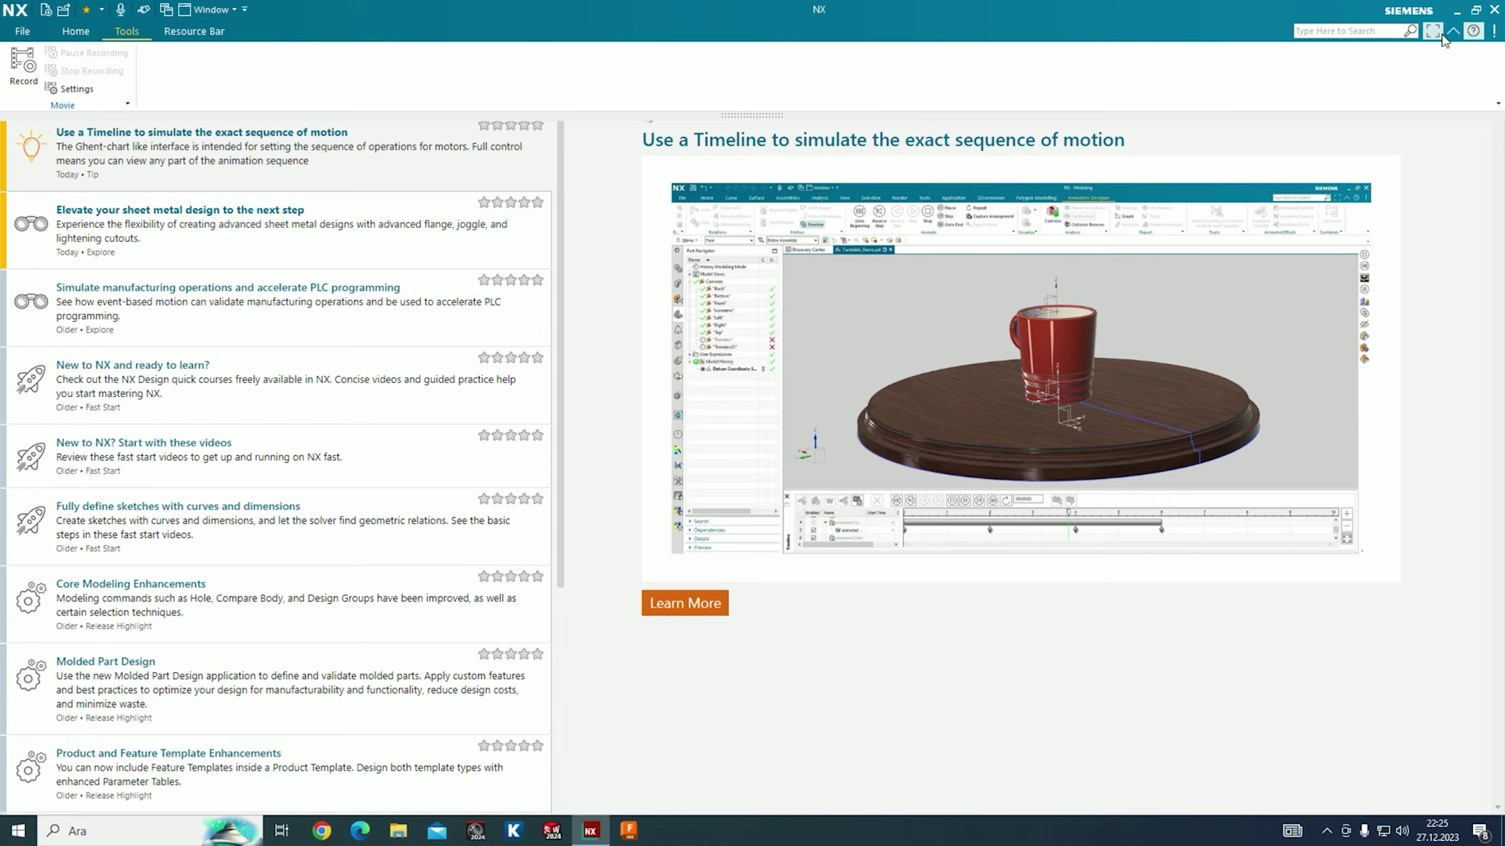
pyautogui.click(1434, 33)
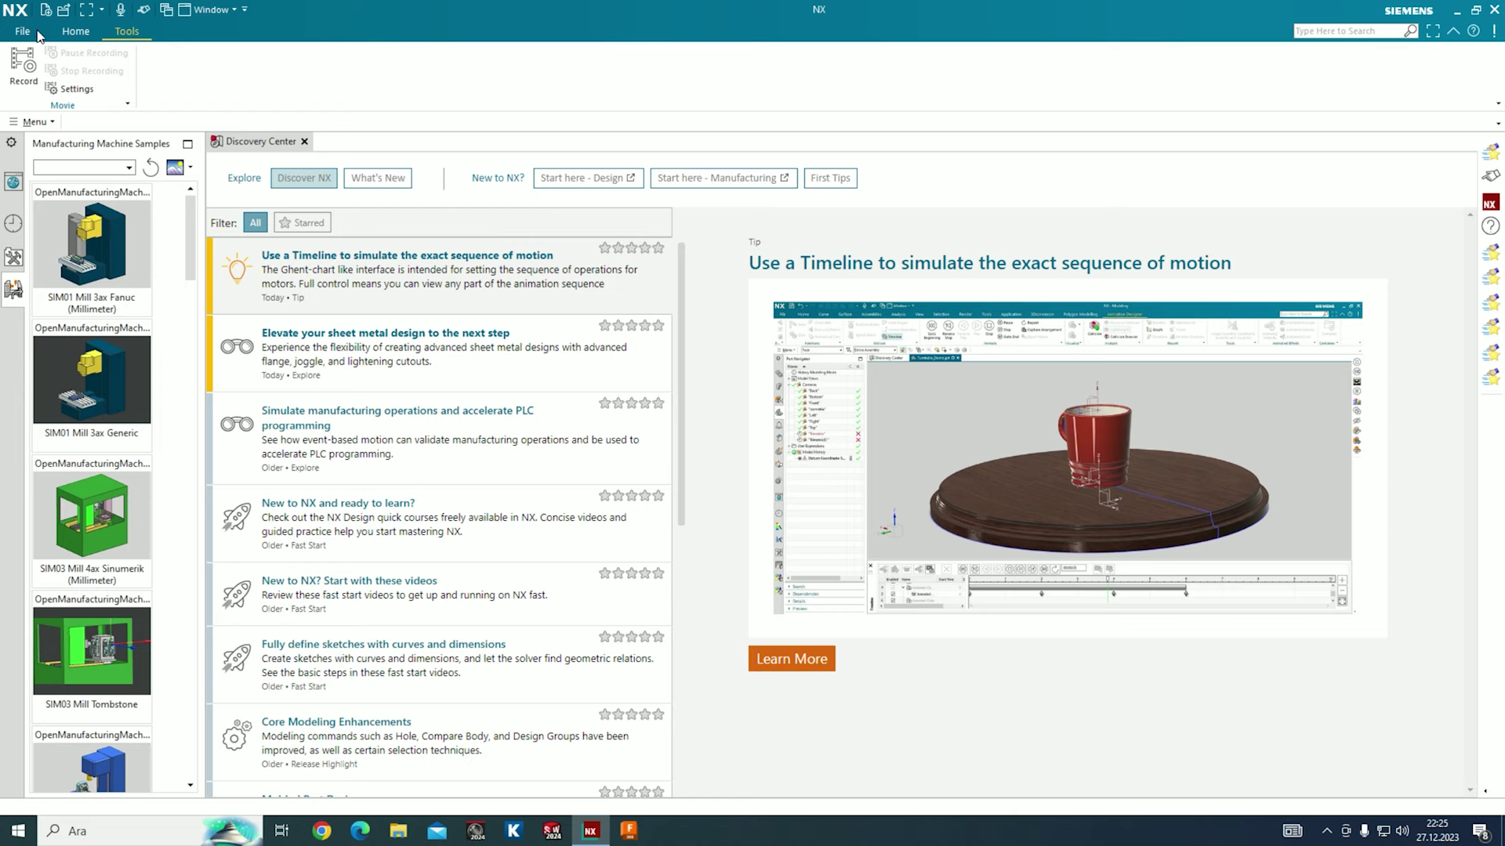
pyautogui.click(63, 33)
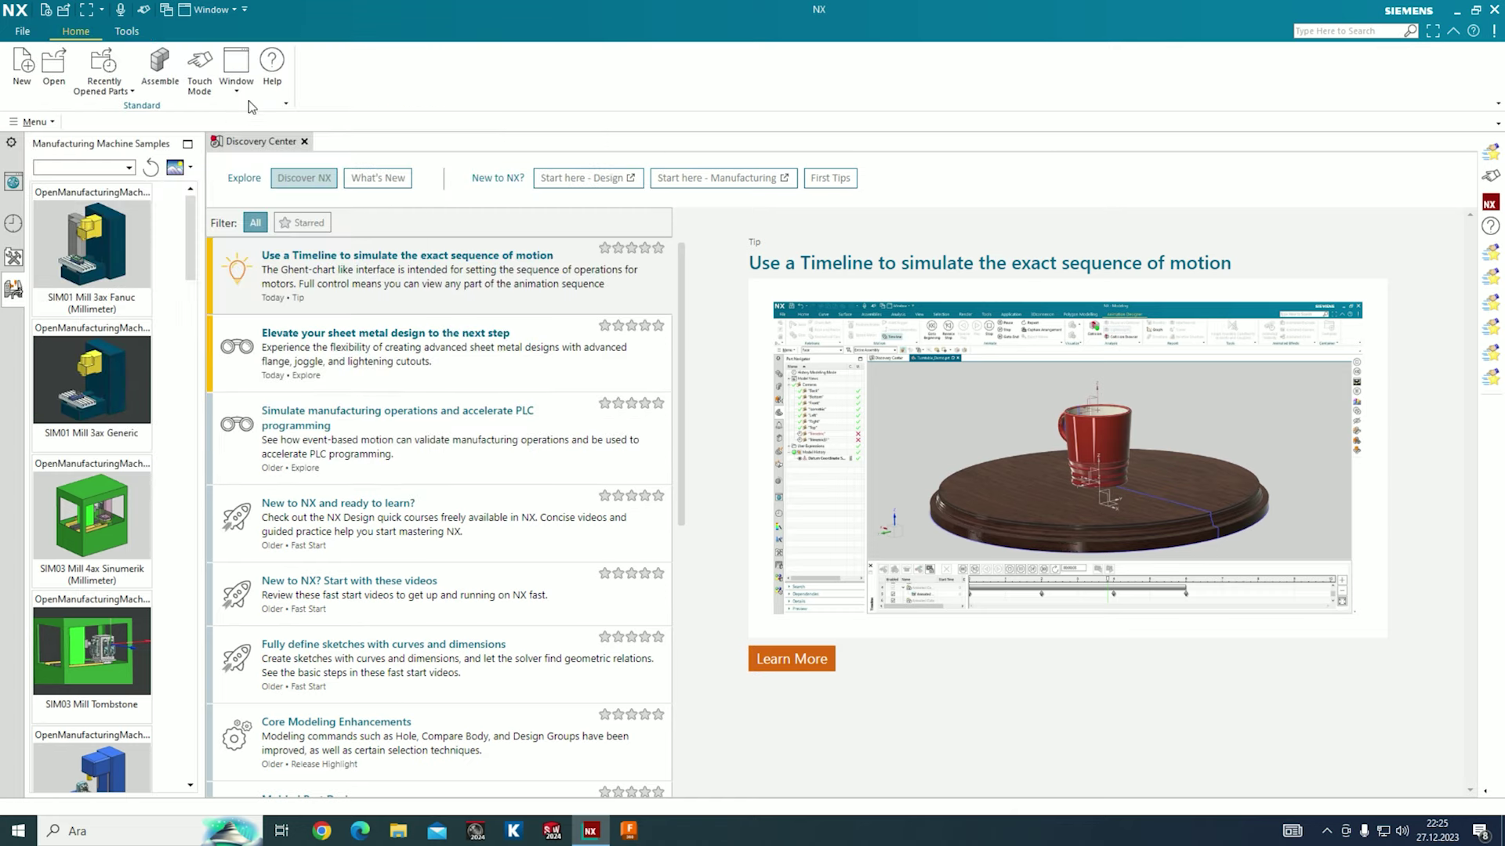